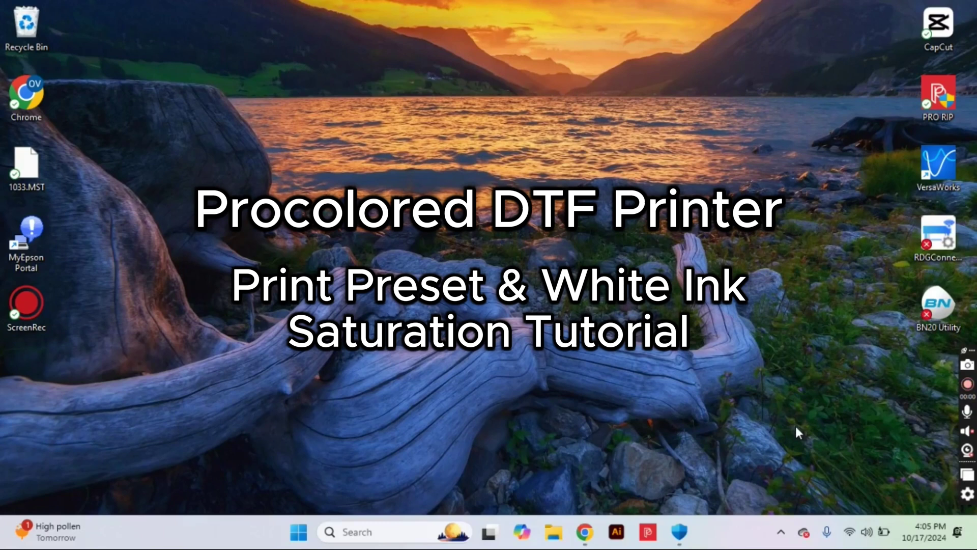
# - Bring up PRO RIP's Printer management list, with A4-DTF-L805 as default, over the job queue
pyautogui.click(647, 532)
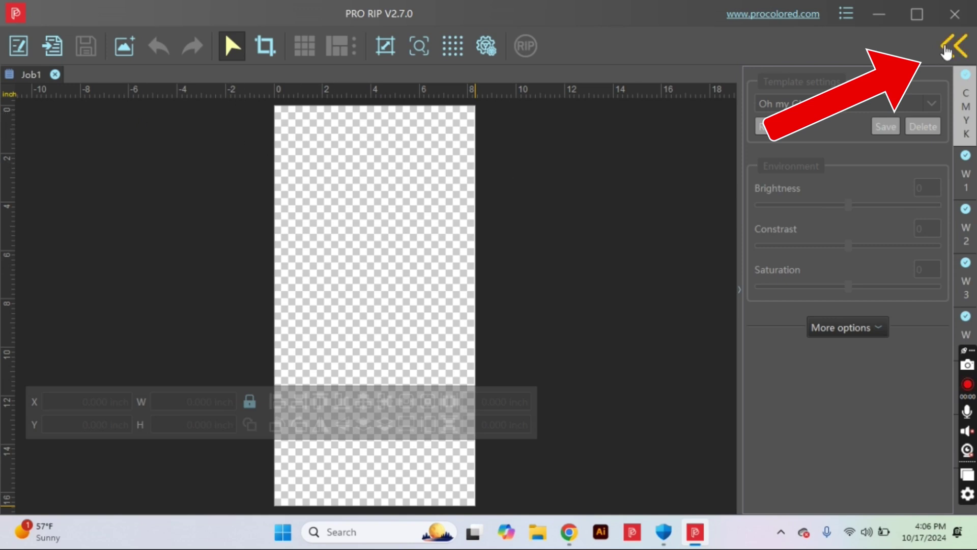
pyautogui.click(946, 49)
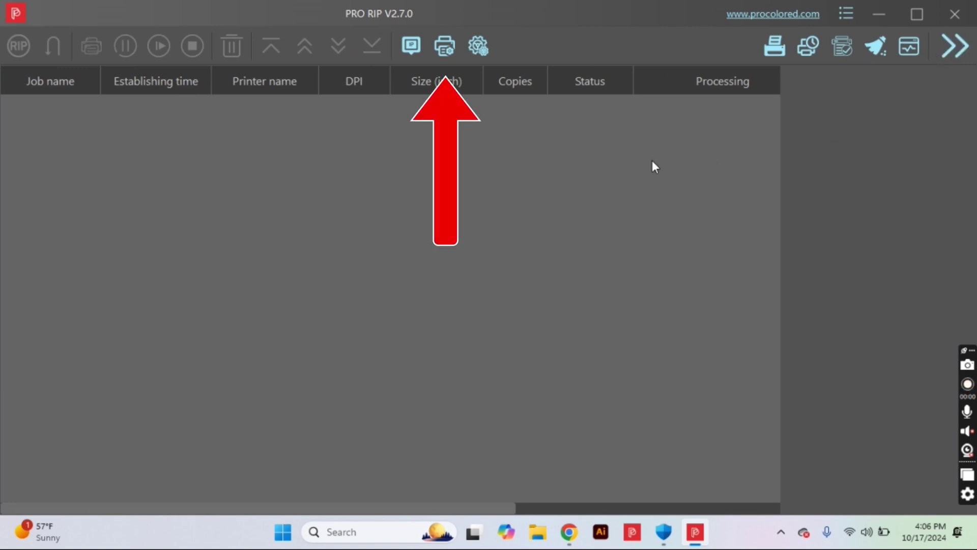
pyautogui.click(444, 46)
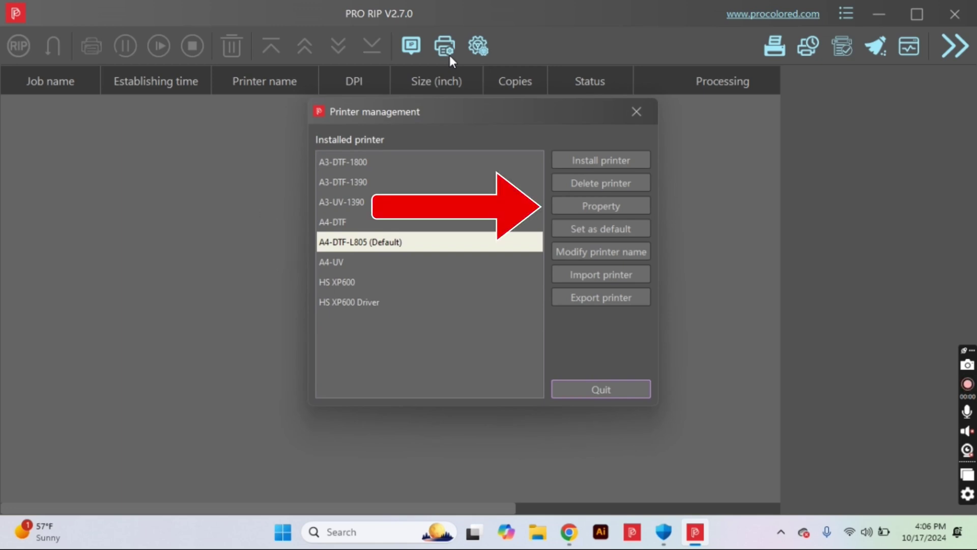
# - Open the A4-DTF-L805 properties and keep the v1440x1440dpi resolution combination
pyautogui.click(554, 203)
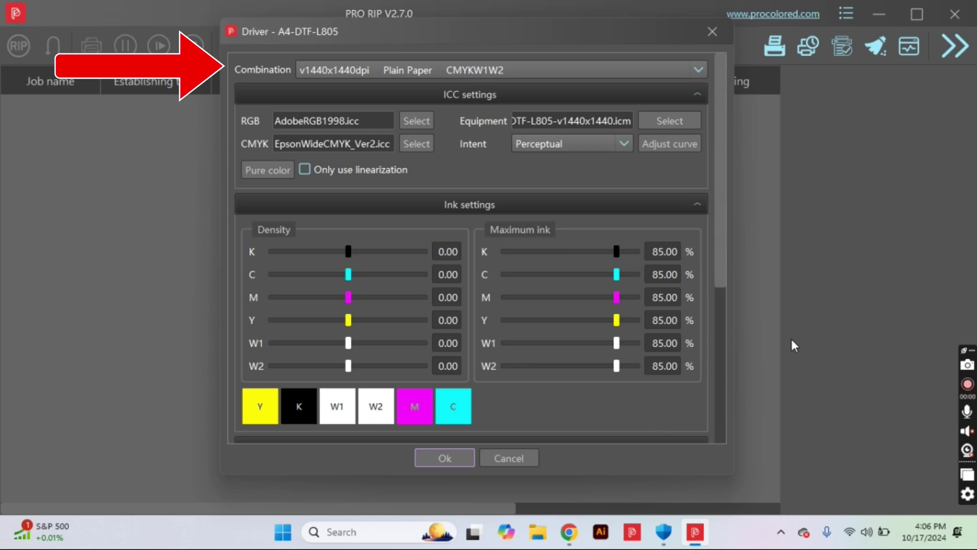
pyautogui.click(699, 70)
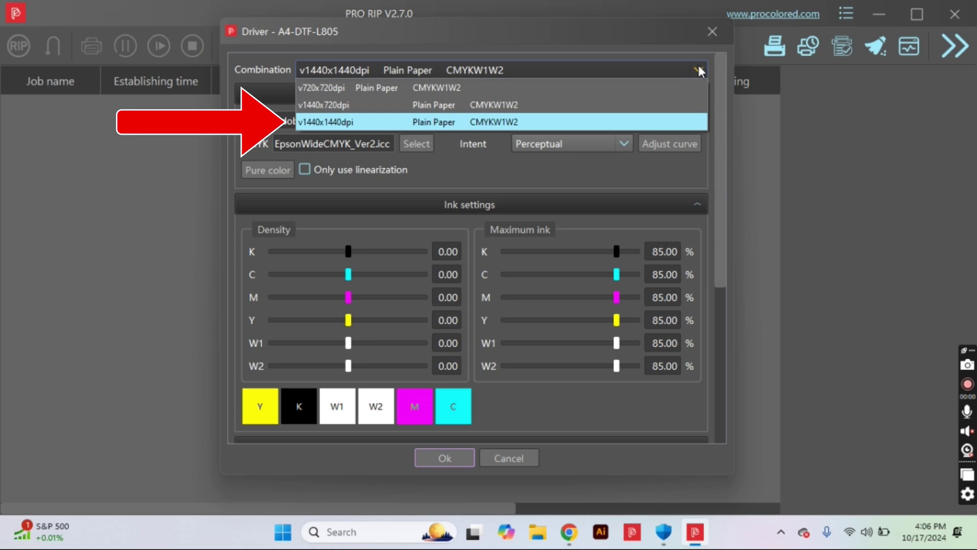
pyautogui.click(699, 69)
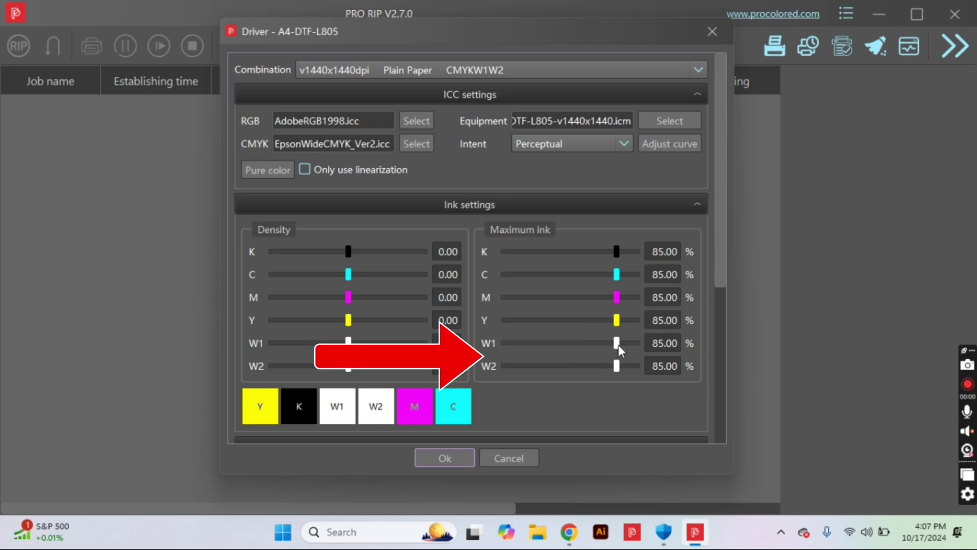
# - Raise W1 and W2 maximum ink to 100% and W1 and W2 density to 3.00
pyautogui.moveTo(619, 349); pyautogui.dragTo(654, 355)
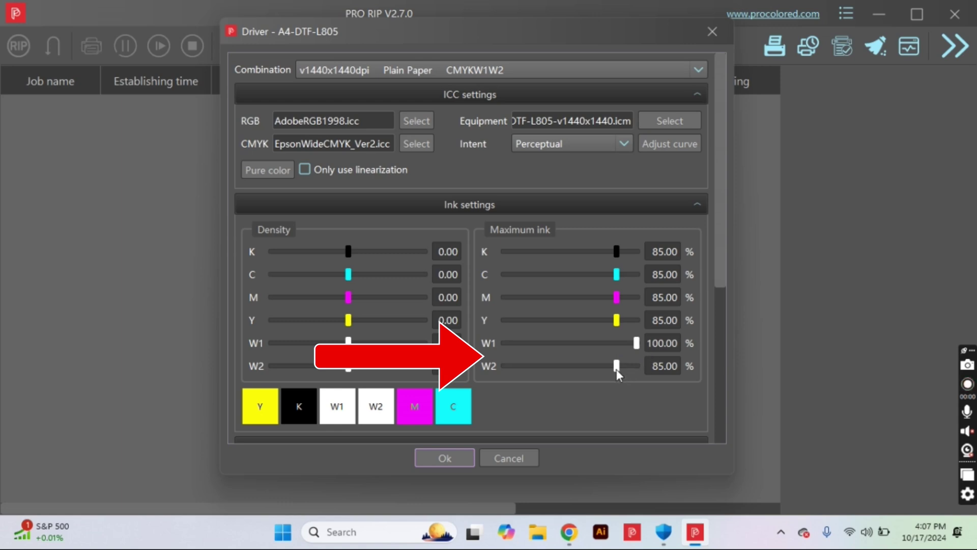
pyautogui.moveTo(616, 371); pyautogui.dragTo(644, 381)
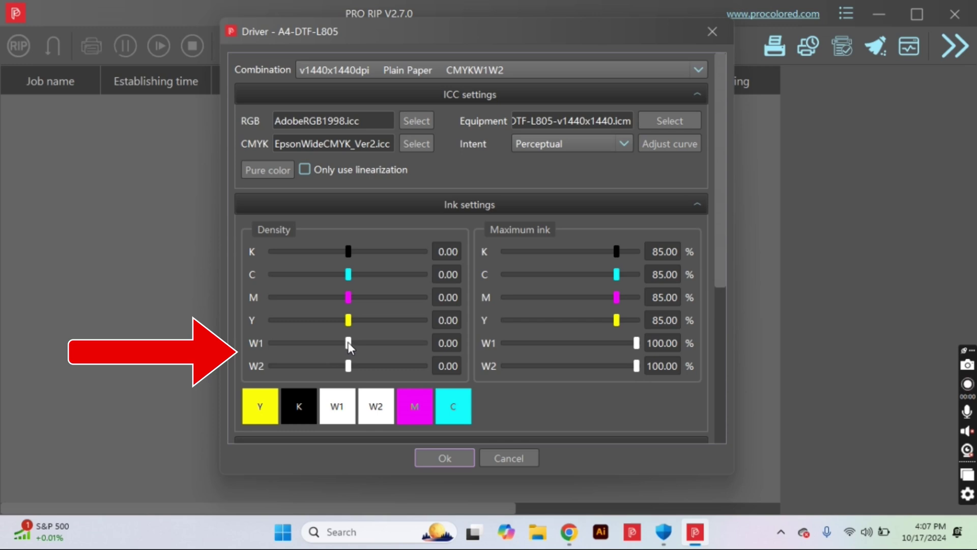
pyautogui.moveTo(349, 346); pyautogui.dragTo(429, 361)
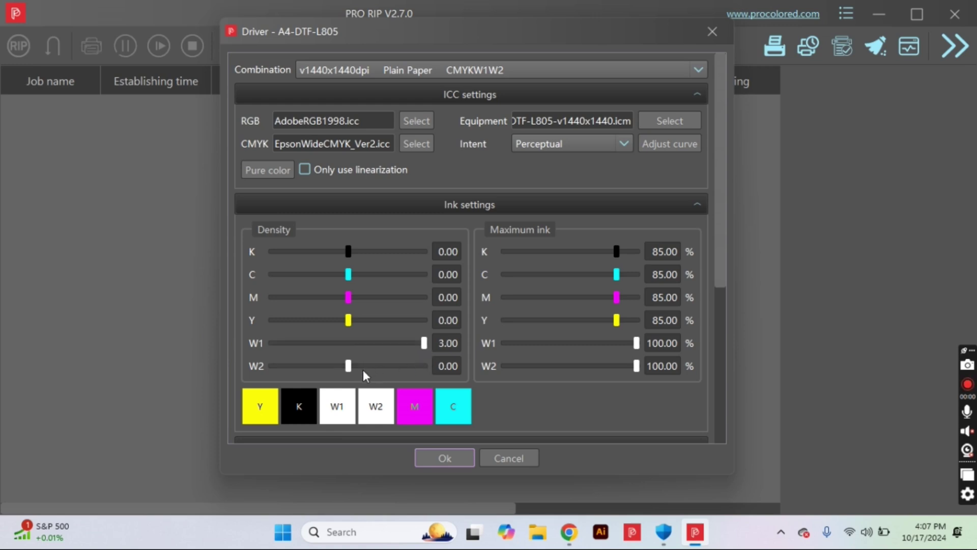
pyautogui.moveTo(348, 371); pyautogui.dragTo(433, 371)
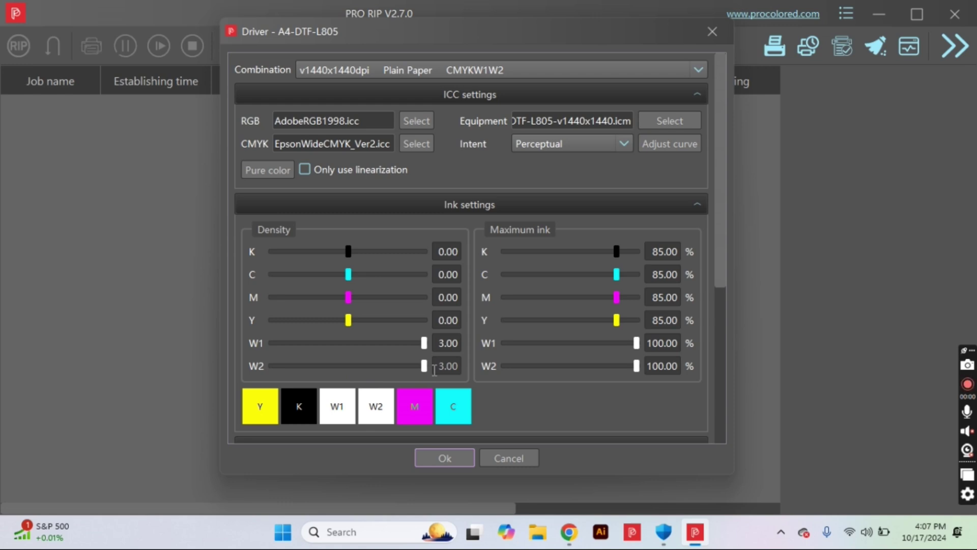
# - Confirm the A4-DTF-L805 settings, reopen its properties to verify them, then close Printer management
pyautogui.click(444, 458)
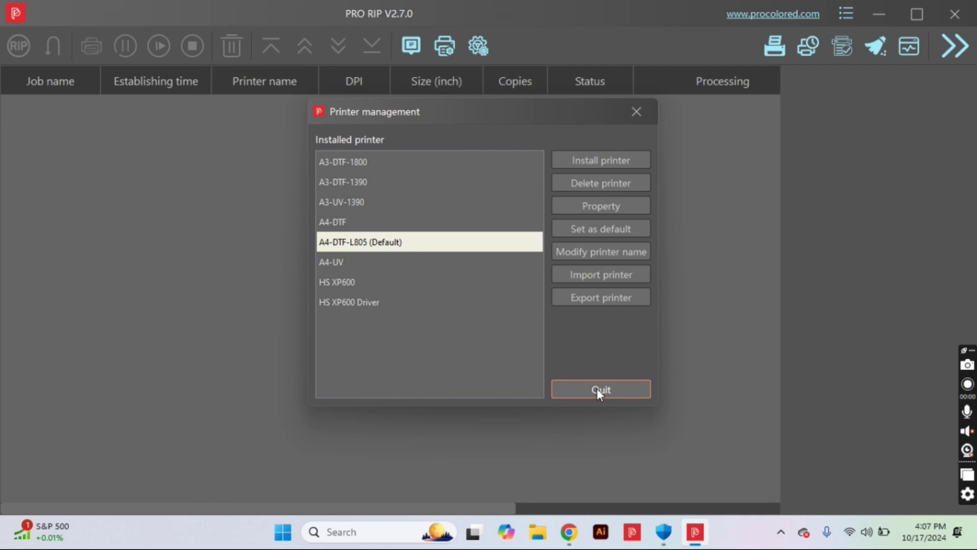
pyautogui.click(649, 114)
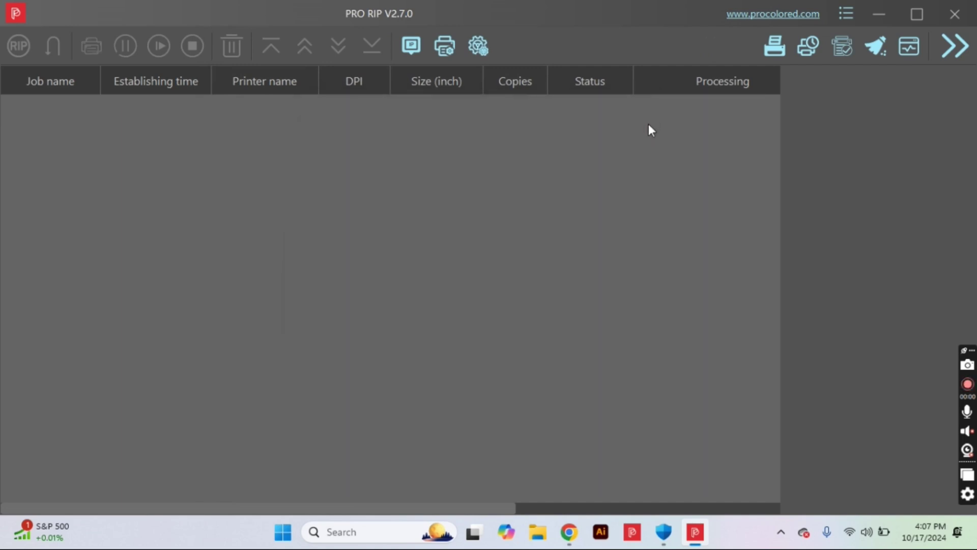
pyautogui.click(450, 53)
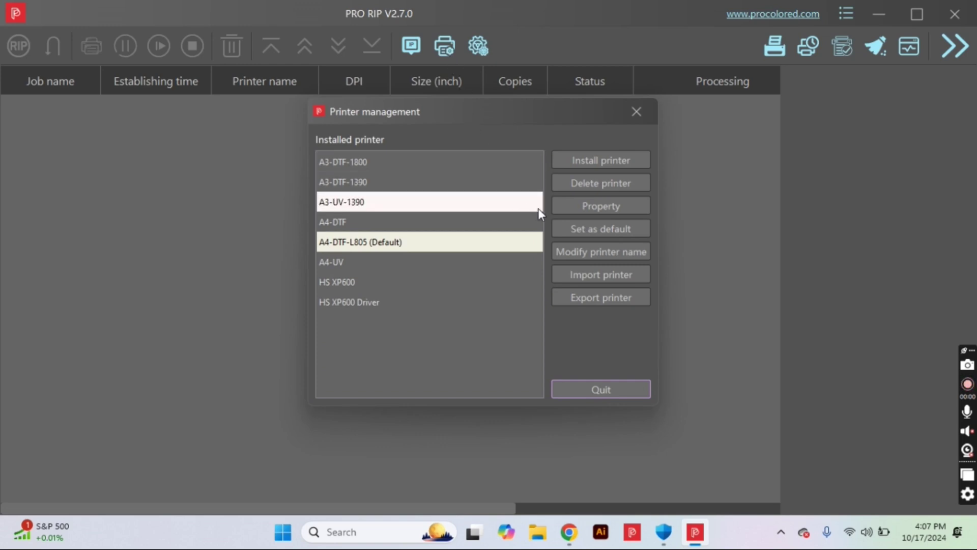
pyautogui.click(568, 210)
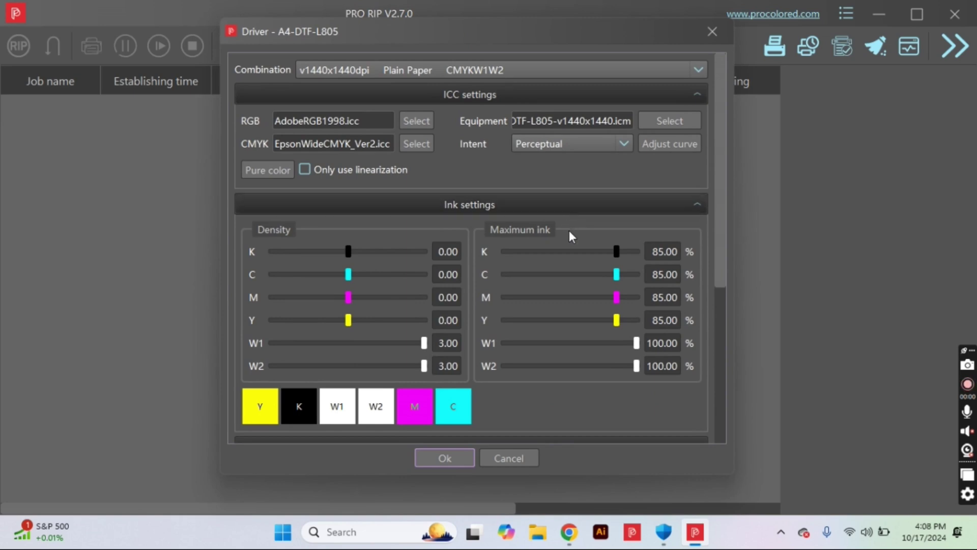
pyautogui.click(456, 458)
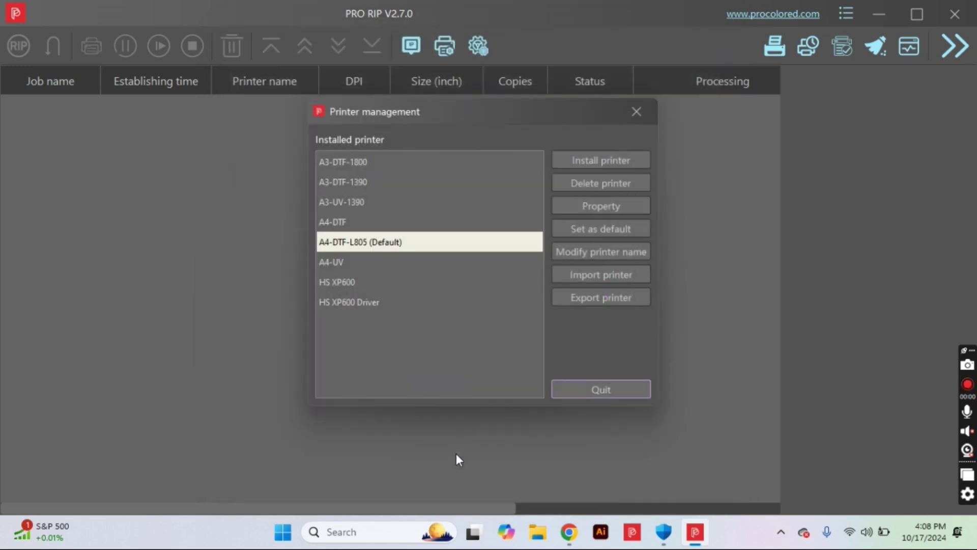
pyautogui.click(644, 113)
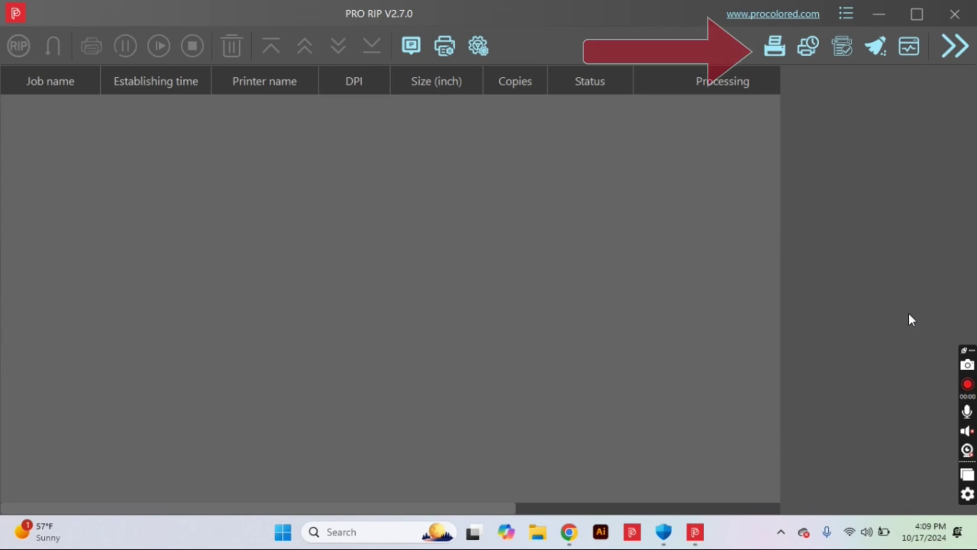
# - Open EPSON L800 Series Printing Preferences, centre the window, and glance at the saved presets
pyautogui.click(774, 49)
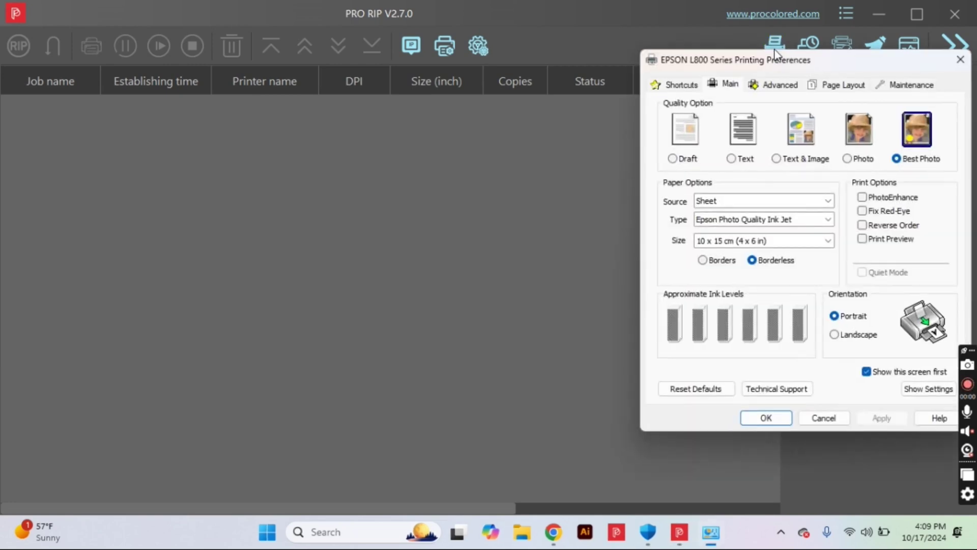
pyautogui.moveTo(776, 64); pyautogui.dragTo(419, 70)
pyautogui.hotkey('ctrl', 'shift', 'Tab')
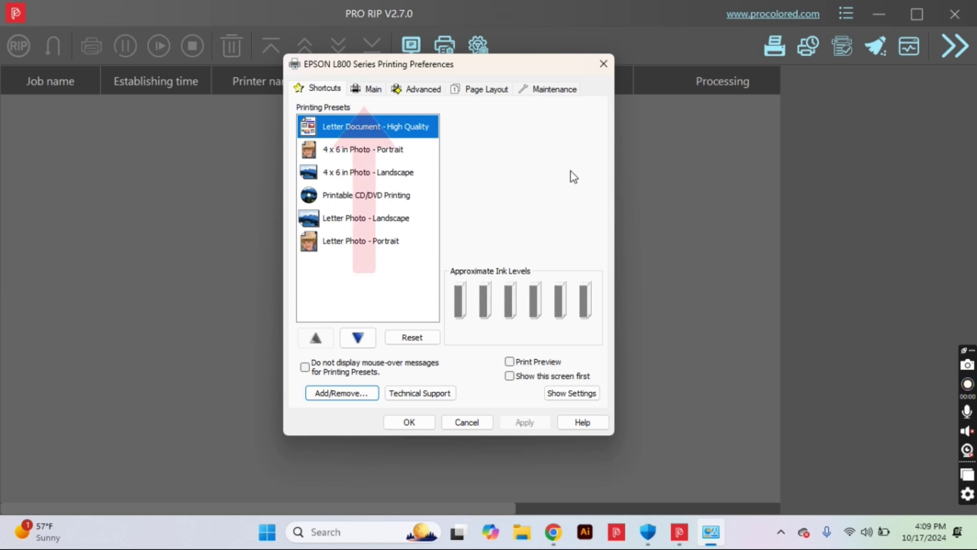
pyautogui.click(382, 95)
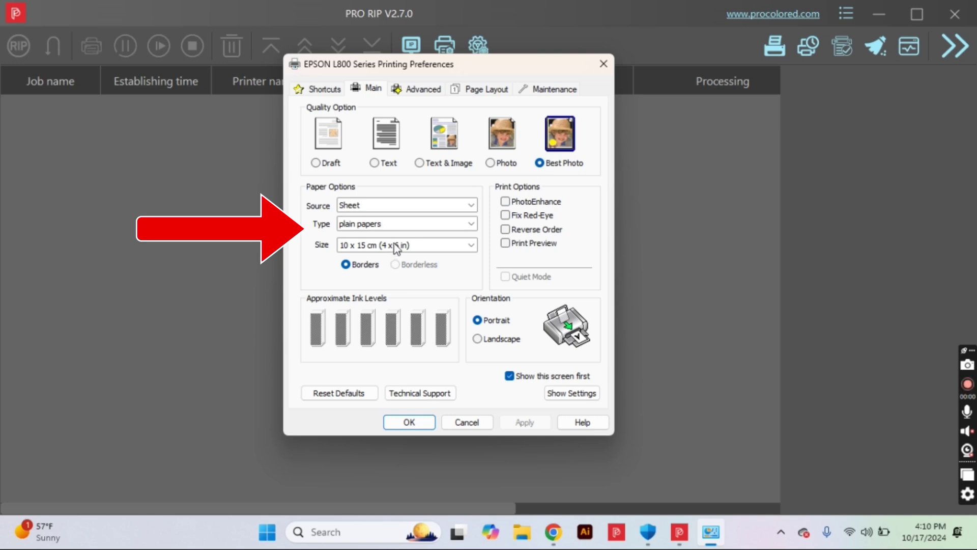
# - Set the paper type to Epson Premium Glossy and turn PhotoEnhance off
pyautogui.click(394, 225)
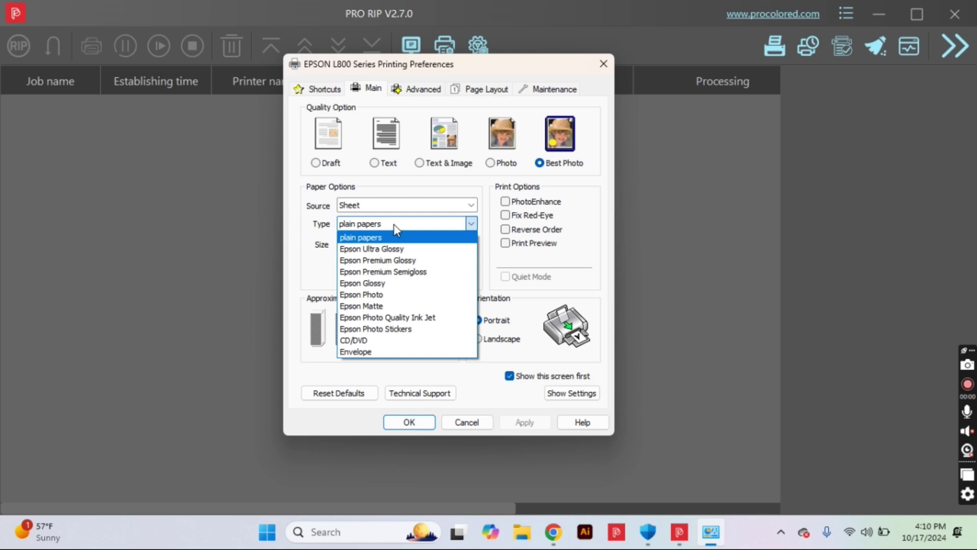
pyautogui.click(389, 266)
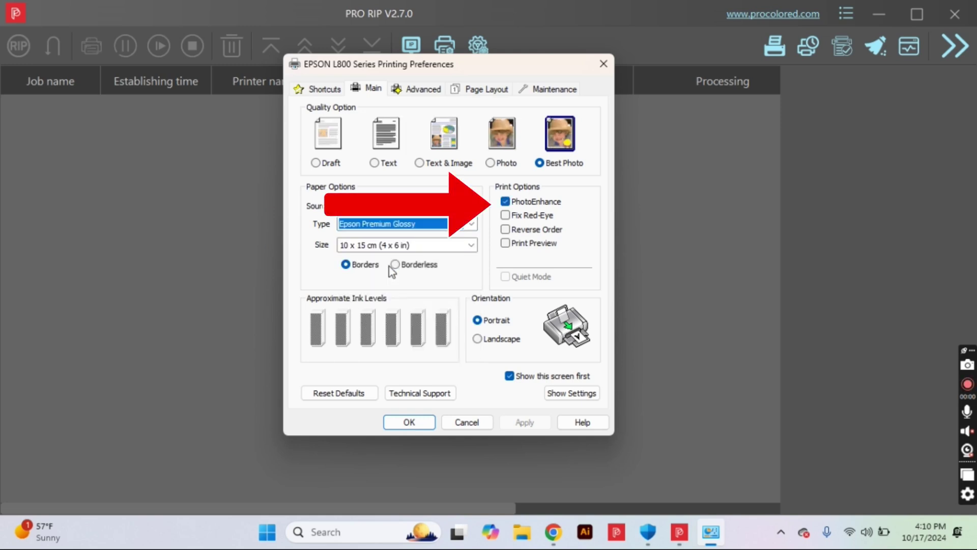
pyautogui.click(505, 202)
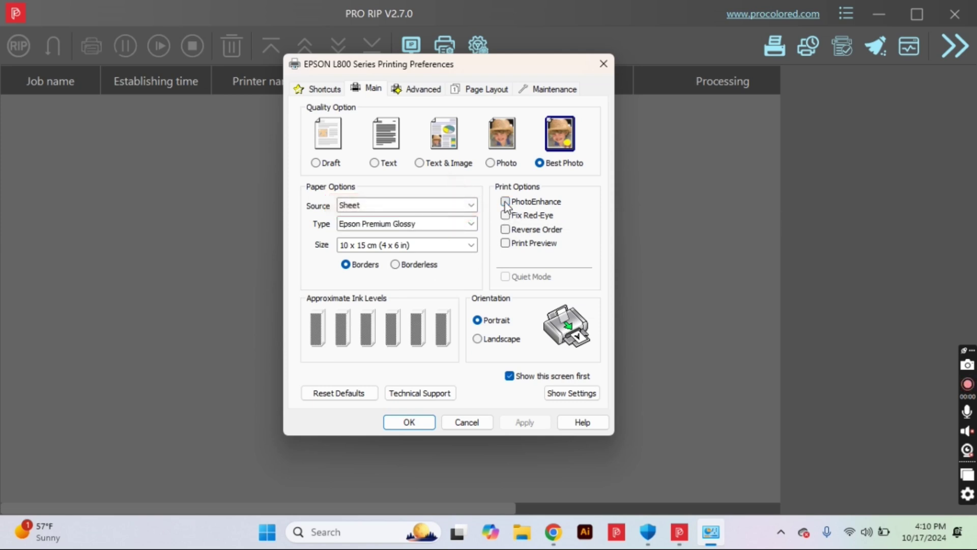
pyautogui.click(505, 203)
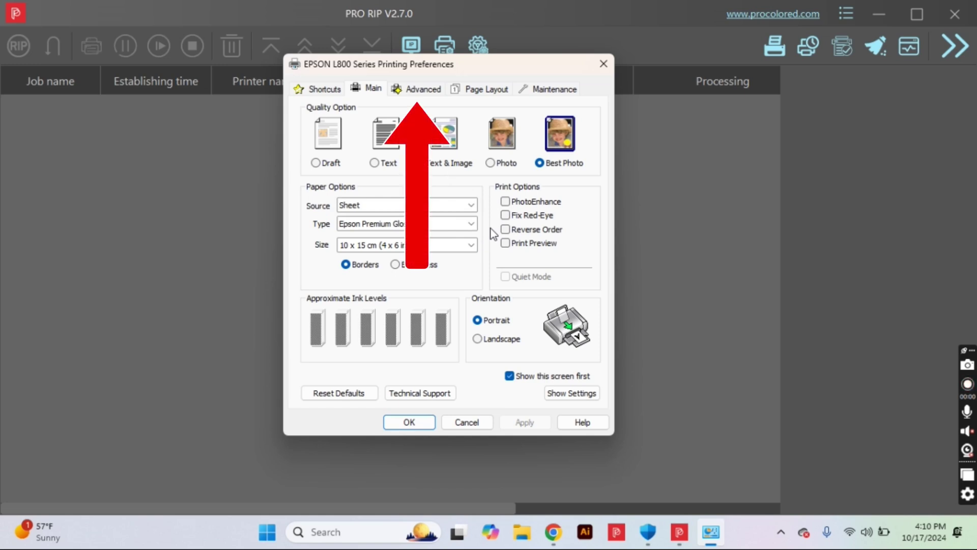
# - In the advanced settings, turn off High Speed and keep EPSON Vivid colour mode
pyautogui.click(441, 91)
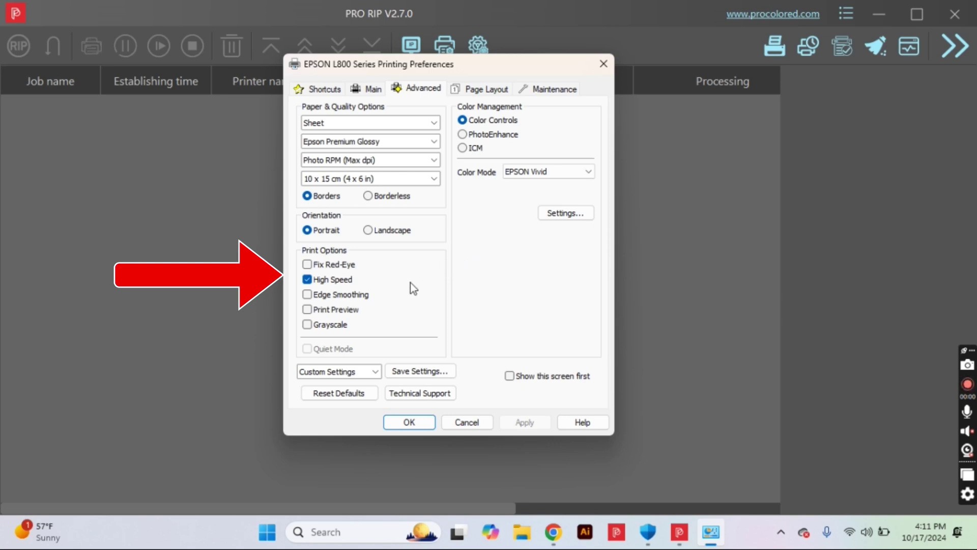
pyautogui.click(307, 280)
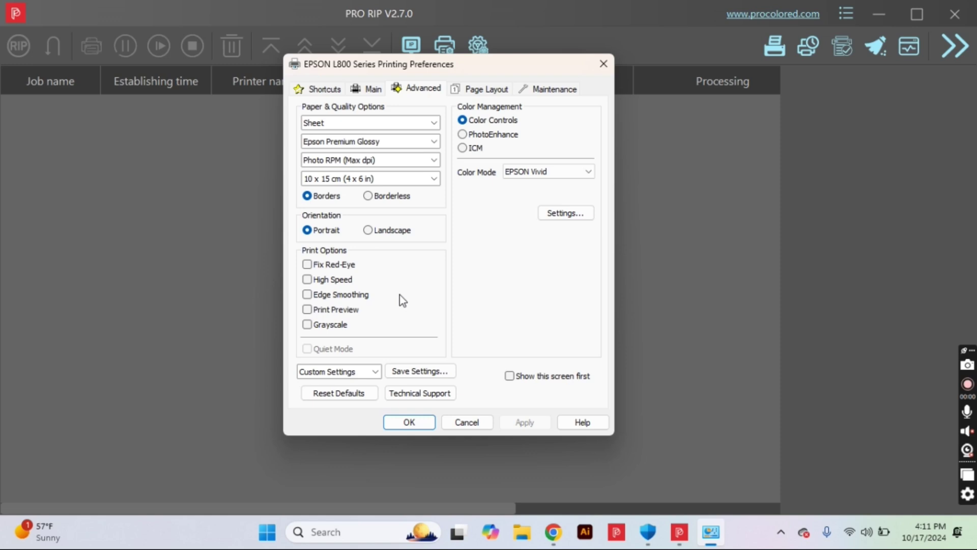
pyautogui.click(523, 173)
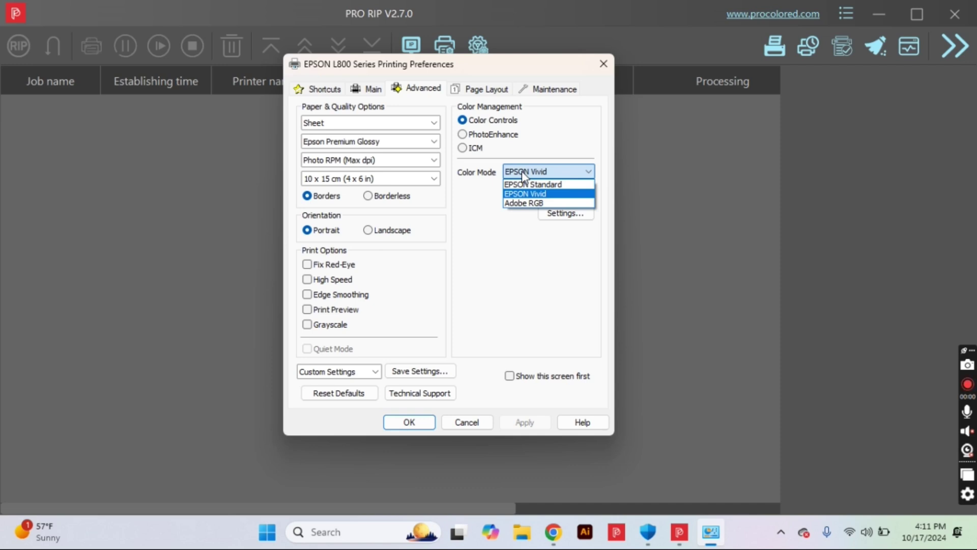
pyautogui.click(524, 175)
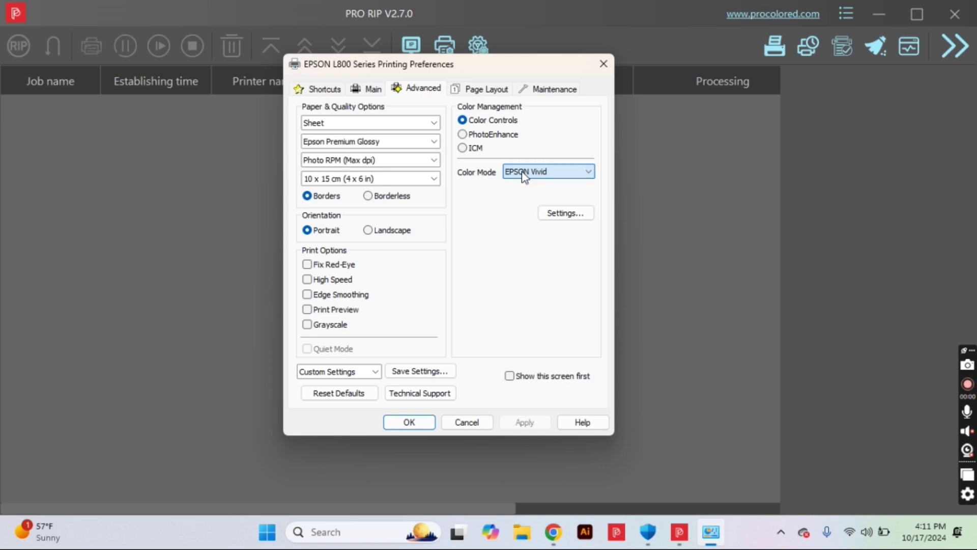
# - Open the Color Controls settings, keep EPSON Vivid, and accept default adjustments
pyautogui.click(565, 212)
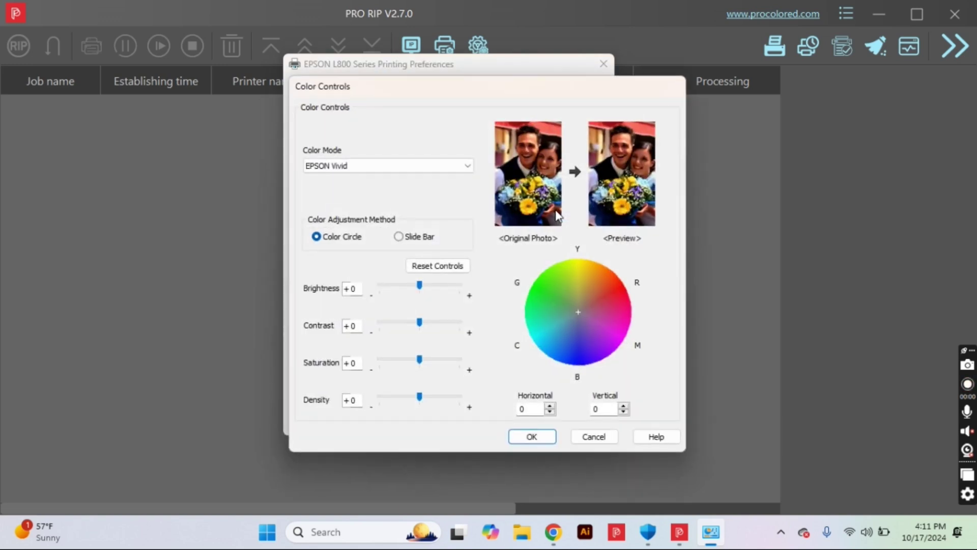
pyautogui.click(470, 166)
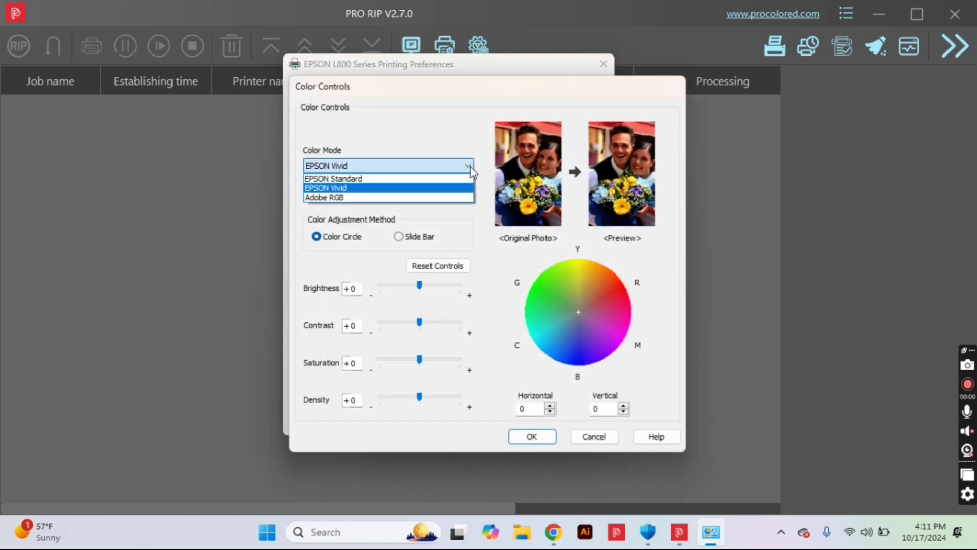
pyautogui.click(471, 167)
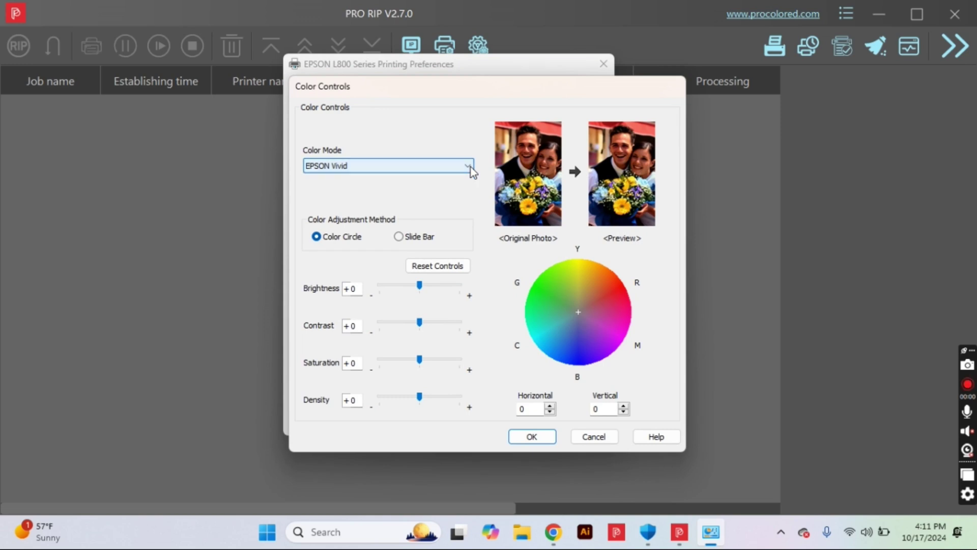
pyautogui.click(531, 436)
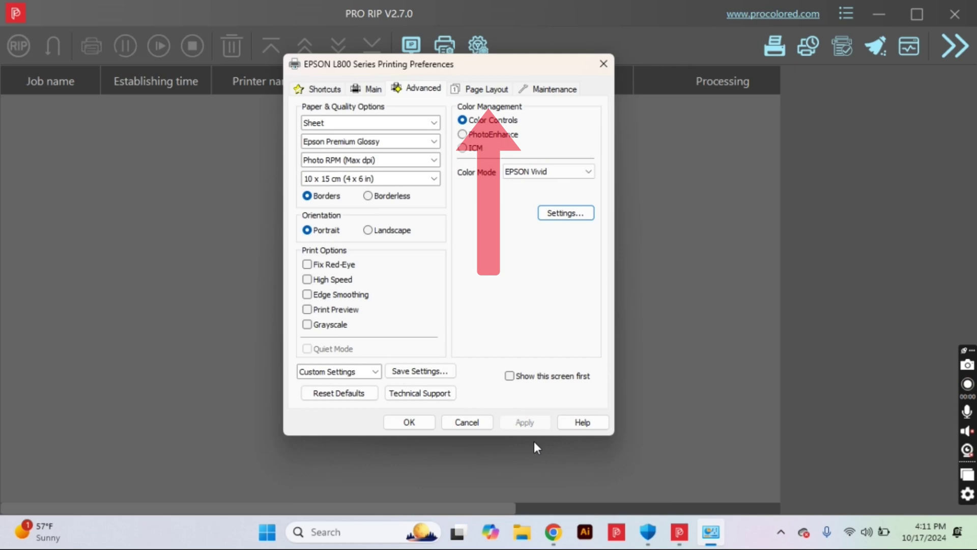
# - Turn on Mirror Image in Page Layout's More Options, then show the printing presets list
pyautogui.click(473, 90)
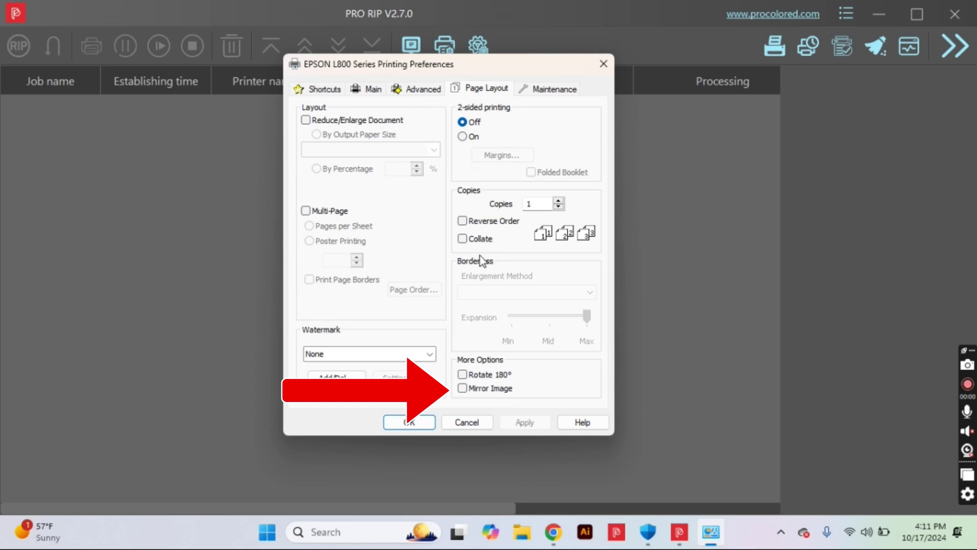
pyautogui.click(467, 390)
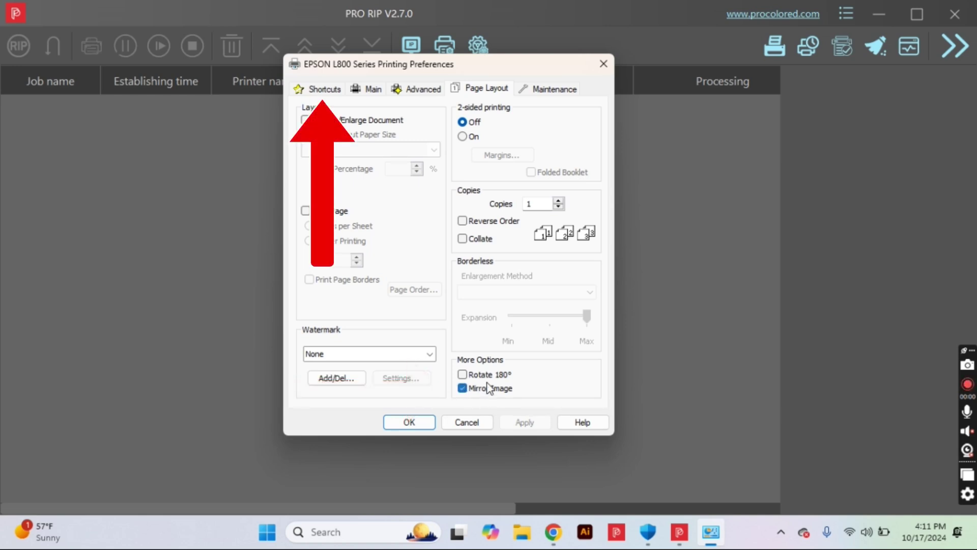
pyautogui.click(330, 93)
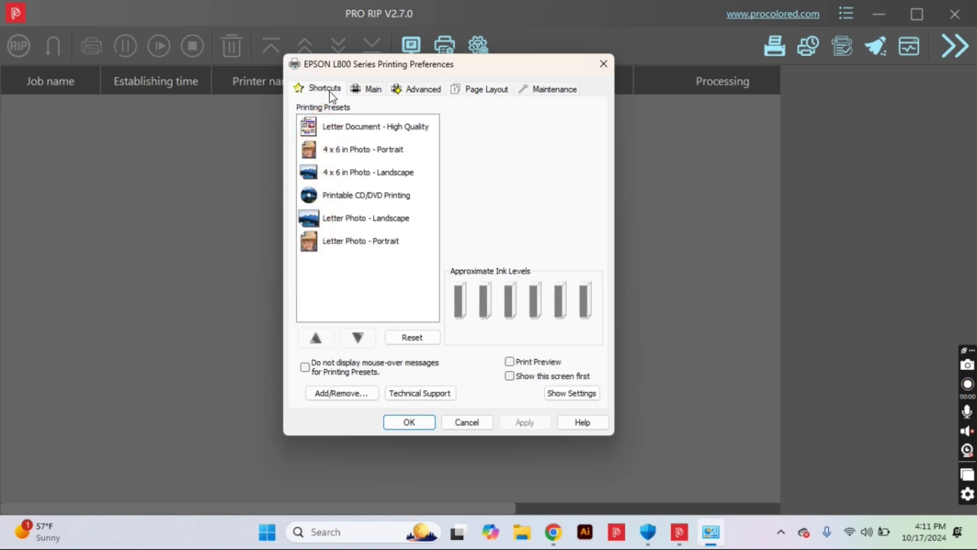
# - Save a preset named 'High Quality' with the sunset icon and select it in the list
pyautogui.click(342, 395)
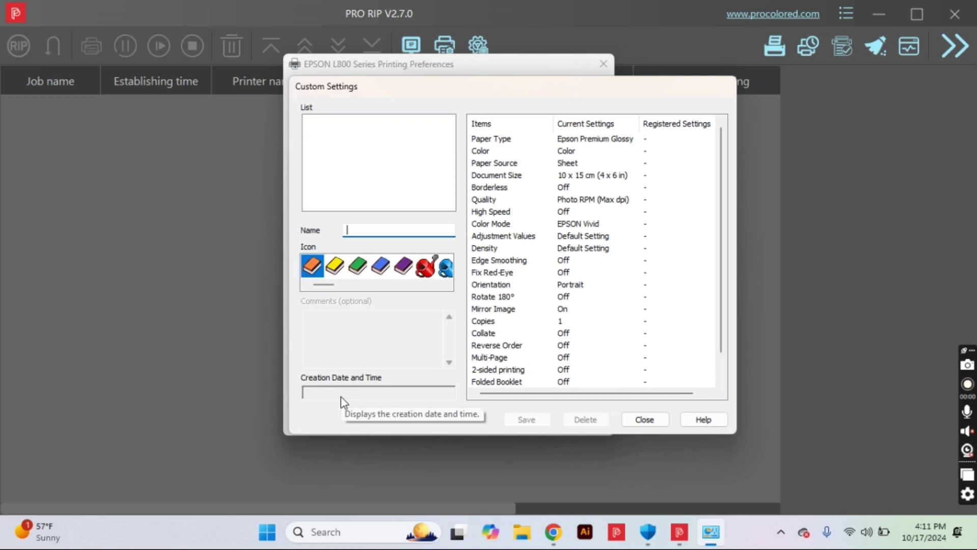
pyautogui.write('Hi')
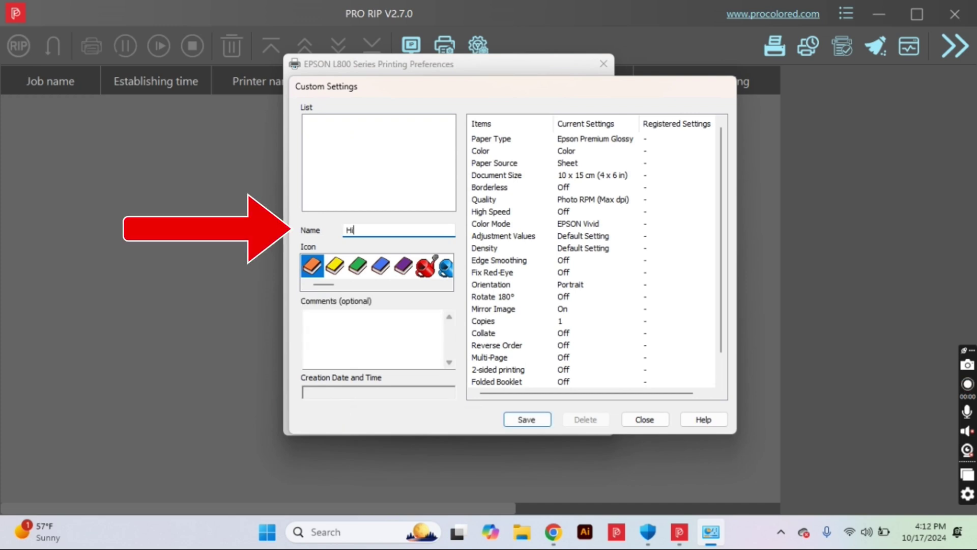
pyautogui.write('gh Quality')
pyautogui.moveTo(325, 285)
pyautogui.mouseDown()
pyautogui.moveTo(434, 300)
pyautogui.moveTo(412, 287)
pyautogui.mouseUp()
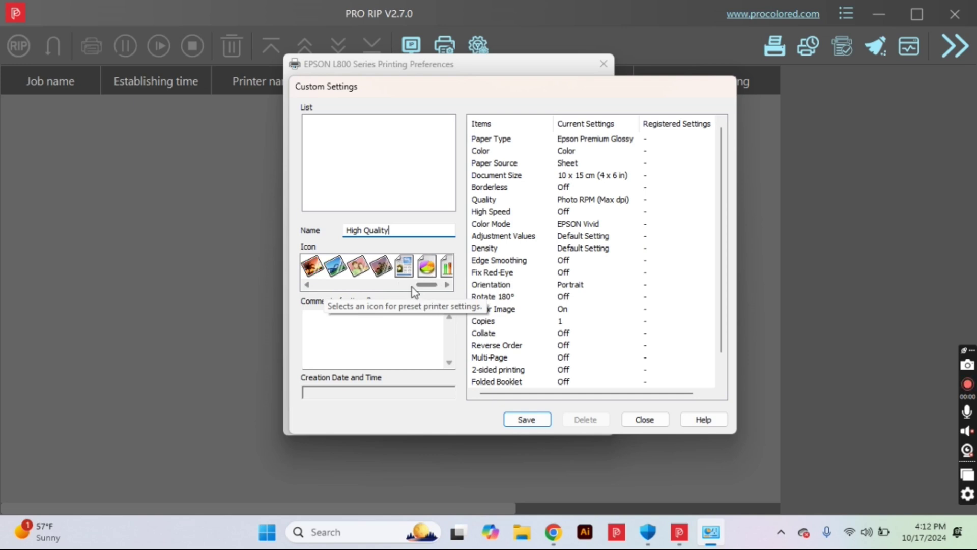
pyautogui.click(312, 267)
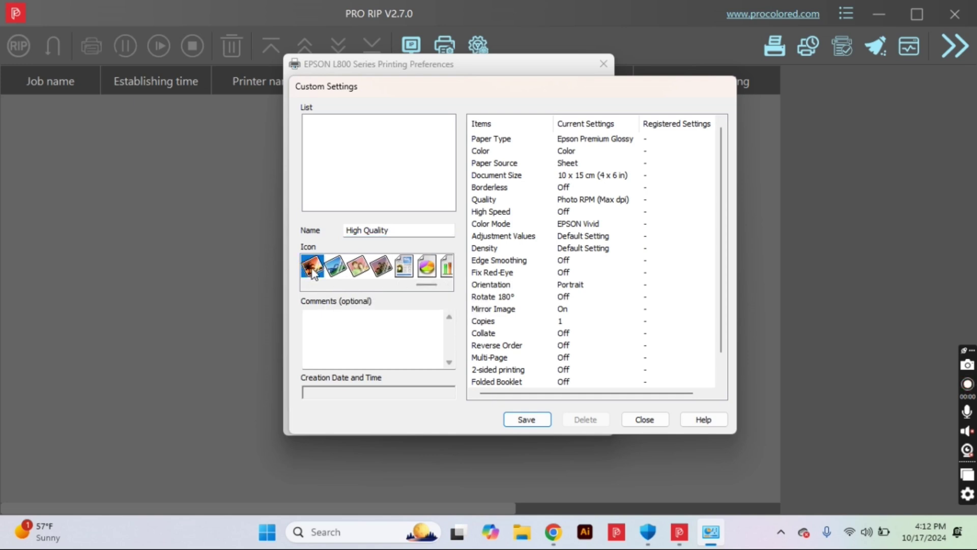
pyautogui.click(529, 420)
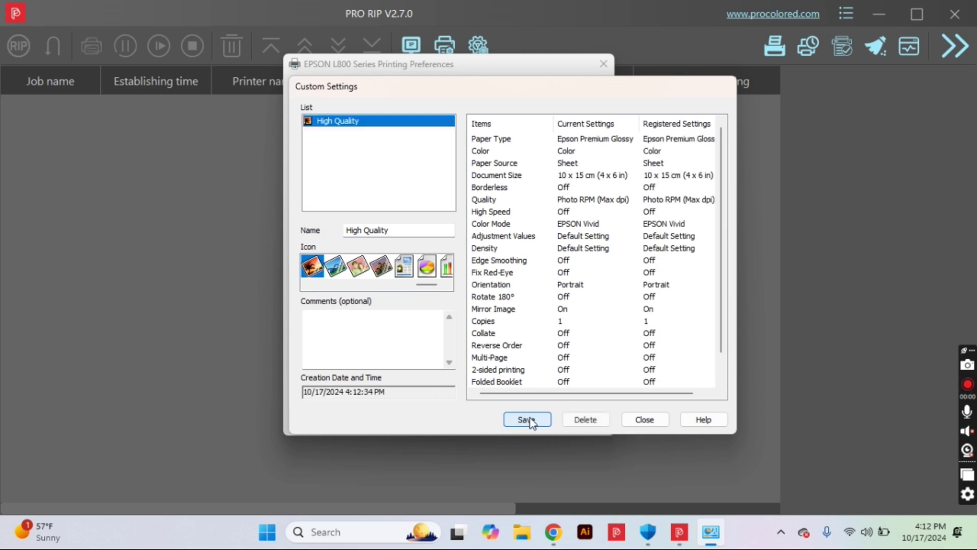
pyautogui.click(641, 426)
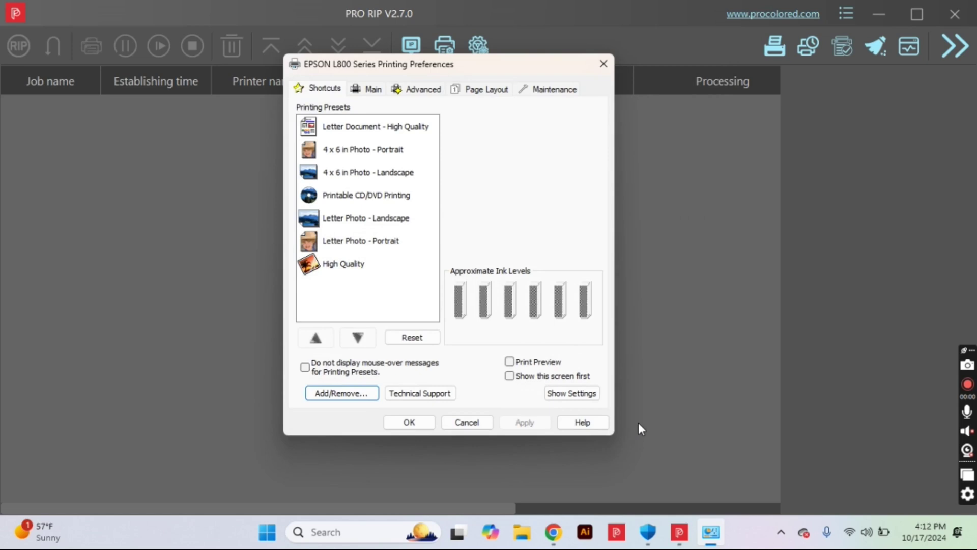
pyautogui.click(356, 272)
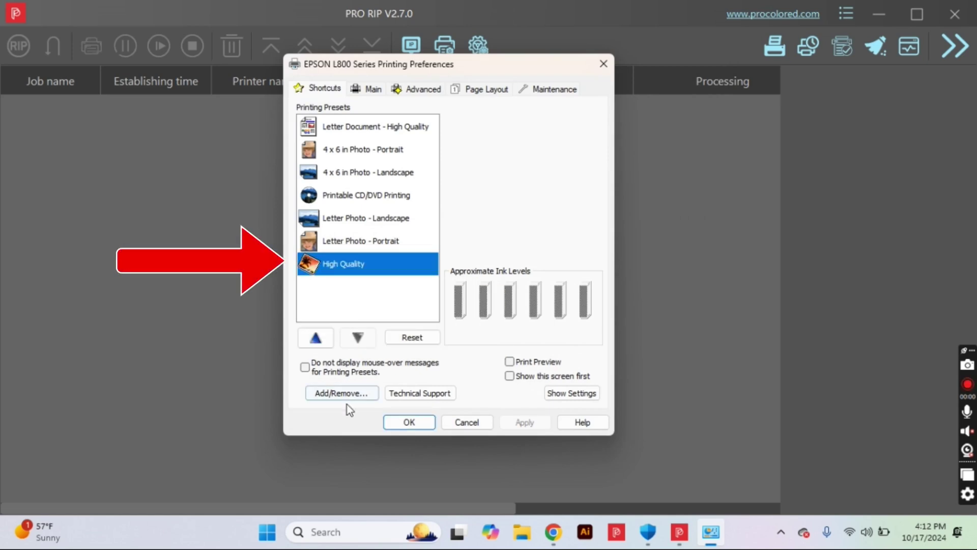
# - Apply the preferences, reopen them to confirm 'High Quality' is listed, then close them
pyautogui.click(422, 427)
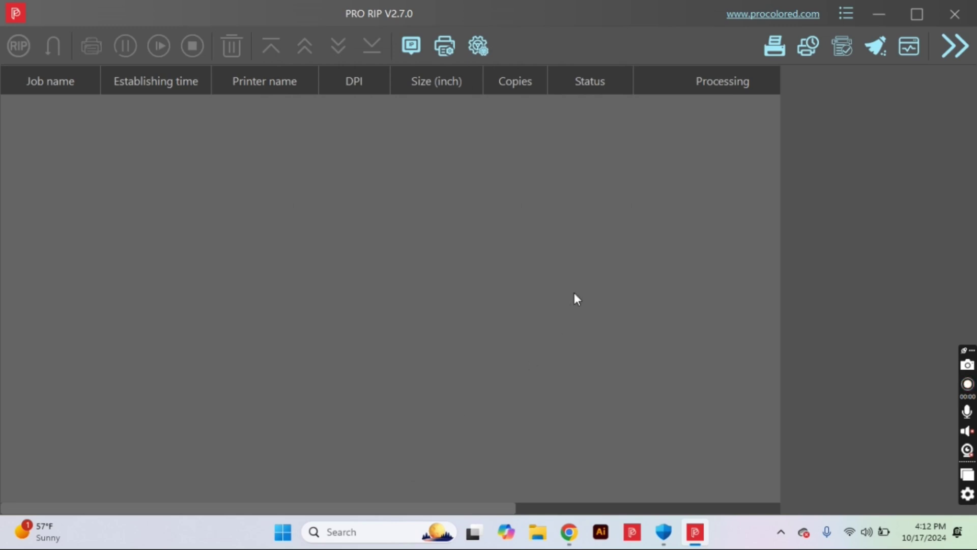
pyautogui.click(768, 57)
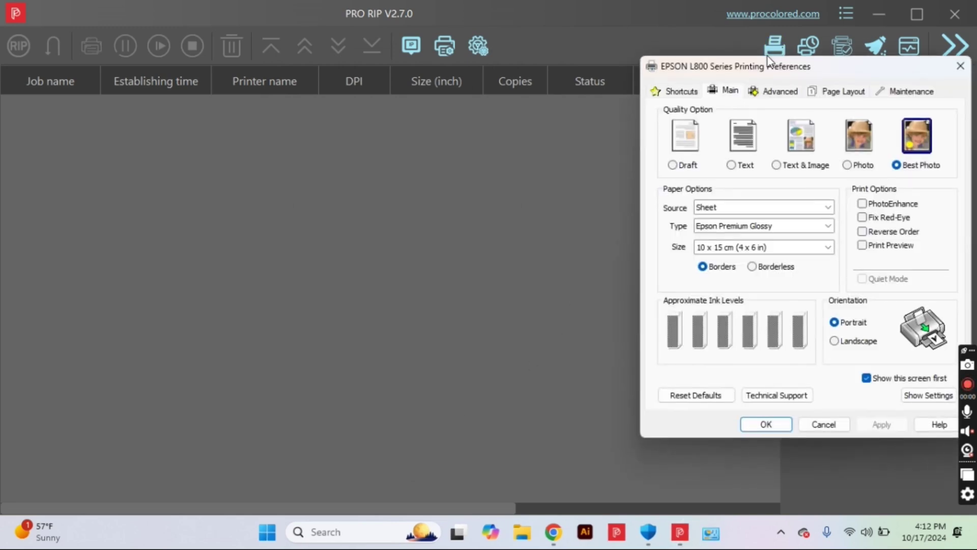
pyautogui.moveTo(774, 76); pyautogui.dragTo(356, 80)
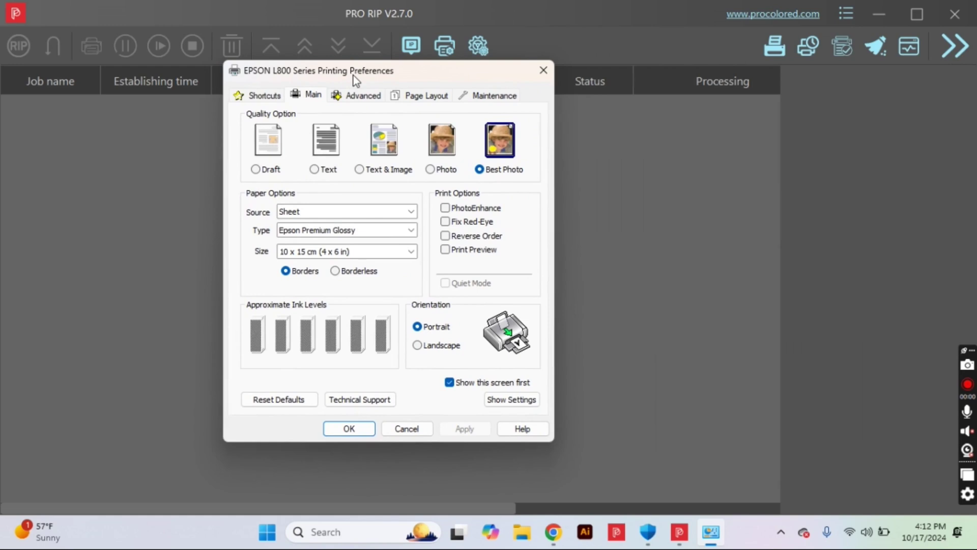
pyautogui.click(263, 97)
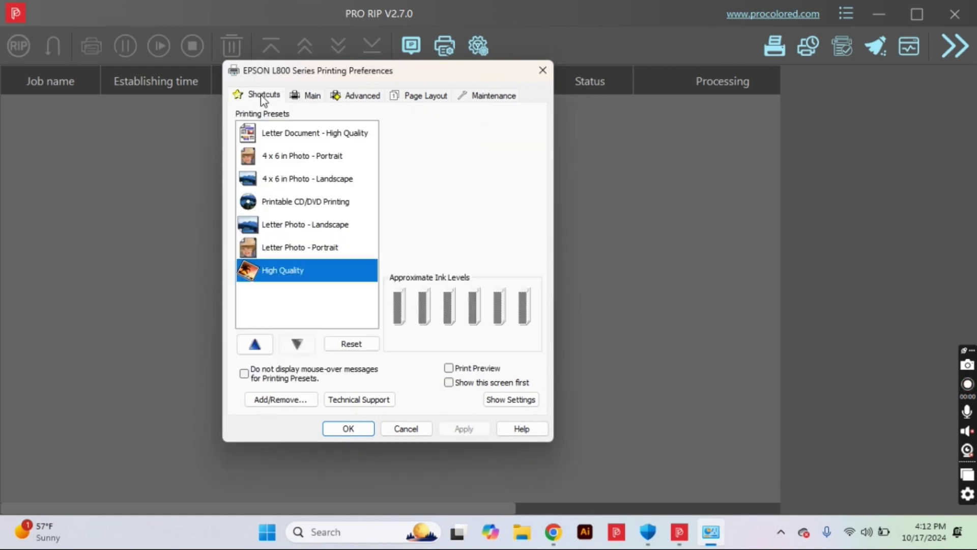
pyautogui.click(344, 434)
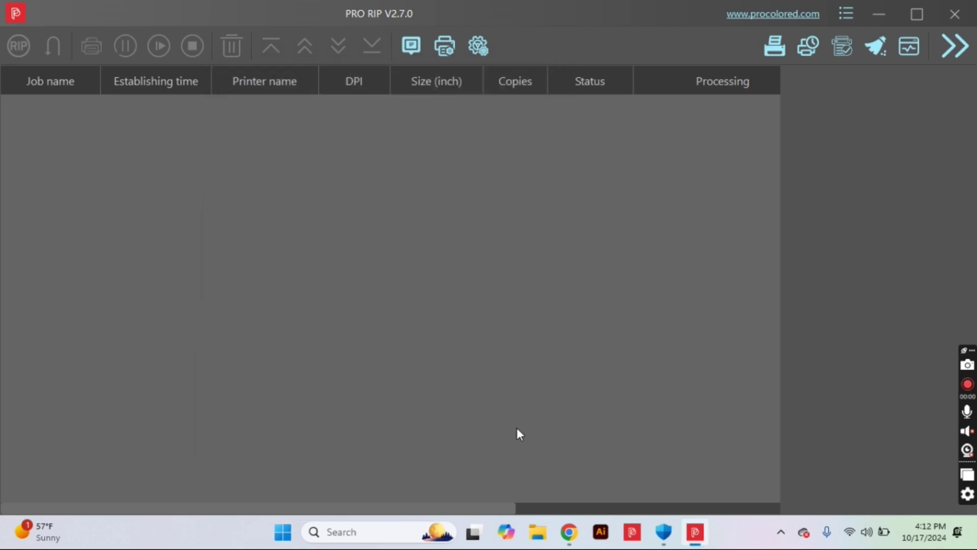